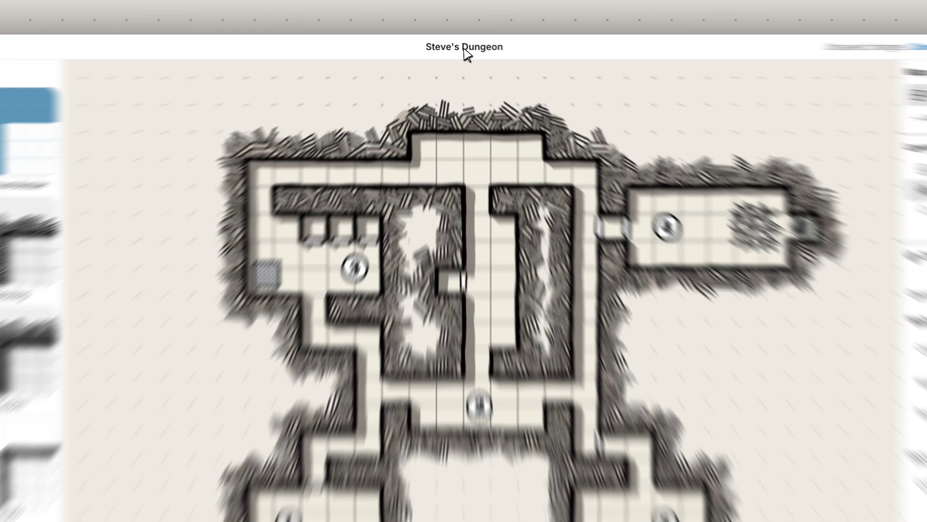
Retitle the map from Steve's Dungeon to 'Ed's Dungeon', then scroll around the five-room dungeon
{"action": "left_click", "coordinate": [457, 44]}
{"action": "type", "text": "E"}
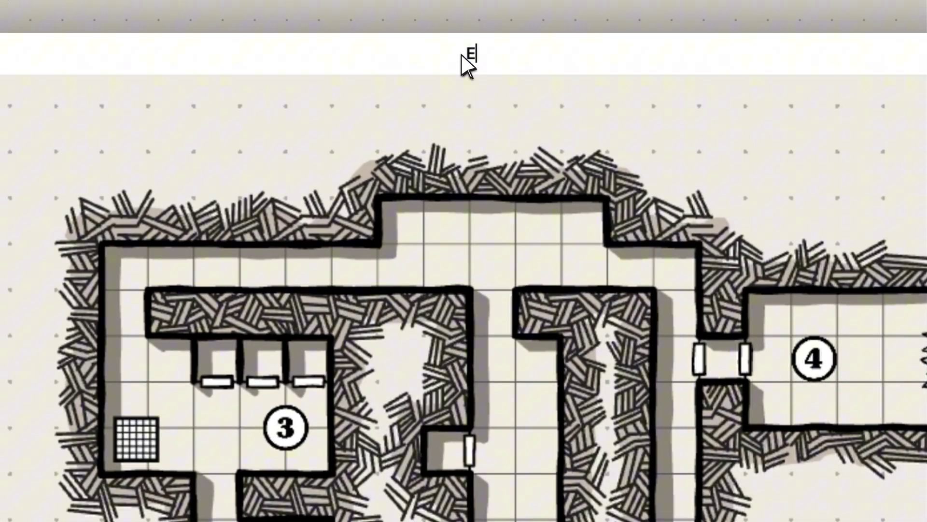
{"action": "type", "text": "d's Dungeon"}
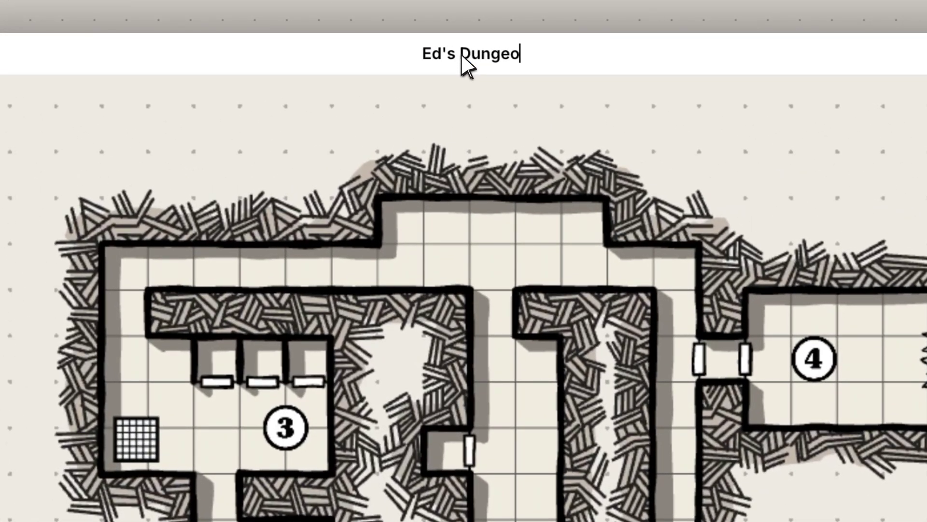
{"action": "key", "text": "Return"}
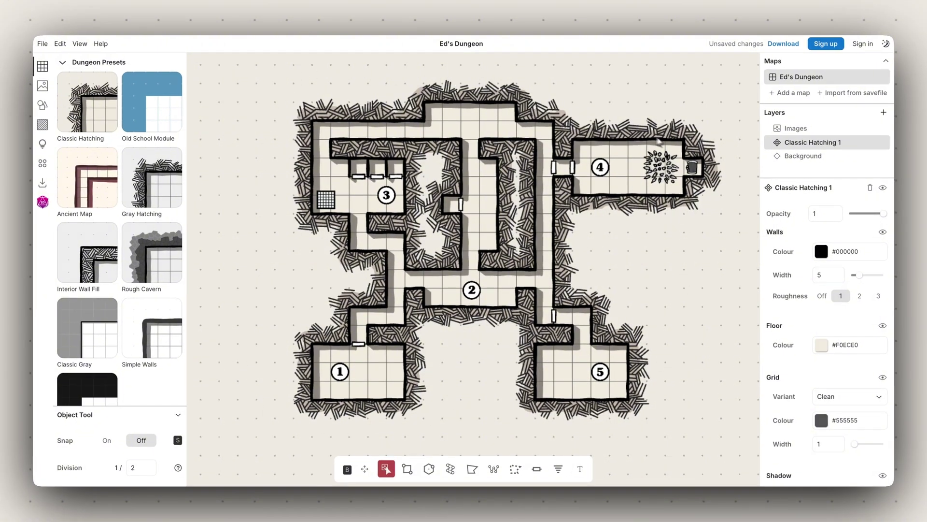
{"action": "scroll", "coordinate": [527, 210], "scroll_direction": "down", "scroll_amount": 3}
{"action": "scroll", "coordinate": [526, 208], "scroll_direction": "up", "scroll_amount": 4}
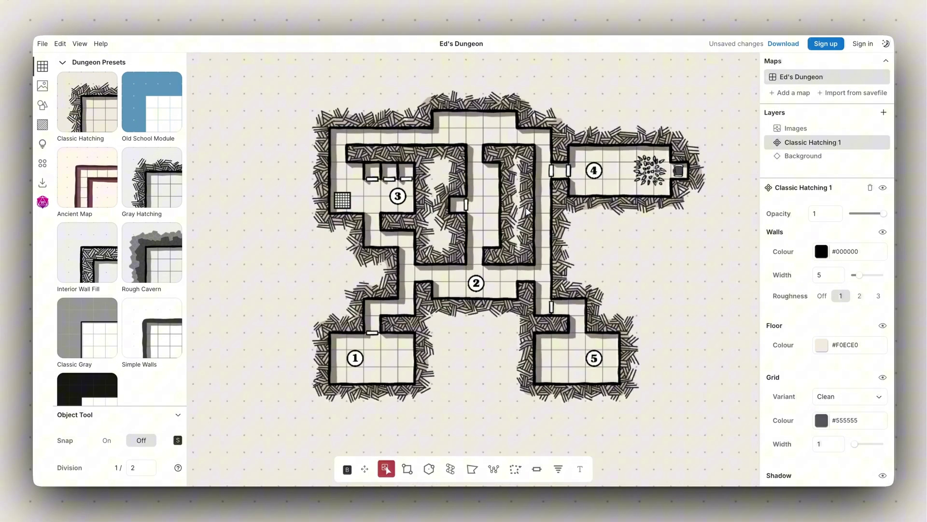
{"action": "scroll", "coordinate": [564, 227], "scroll_direction": "right", "scroll_amount": 3}
{"action": "scroll", "coordinate": [563, 227], "scroll_direction": "left", "scroll_amount": 2}
{"action": "scroll", "coordinate": [564, 227], "scroll_direction": "down", "scroll_amount": 1}
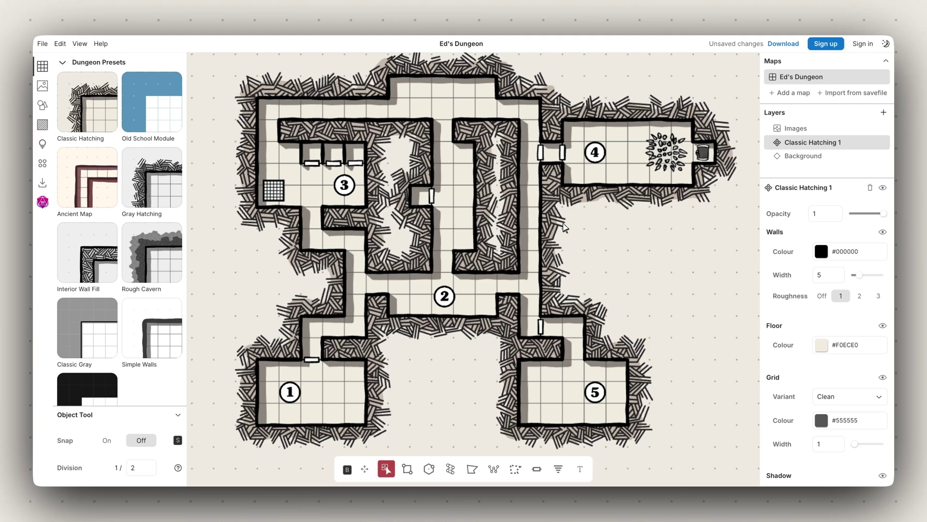
{"action": "scroll", "coordinate": [565, 227], "scroll_direction": "down", "scroll_amount": 1}
{"action": "scroll", "coordinate": [564, 227], "scroll_direction": "down", "scroll_amount": 1}
{"action": "scroll", "coordinate": [564, 227], "scroll_direction": "down", "scroll_amount": 1}
{"action": "scroll", "coordinate": [566, 228], "scroll_direction": "up", "scroll_amount": 1}
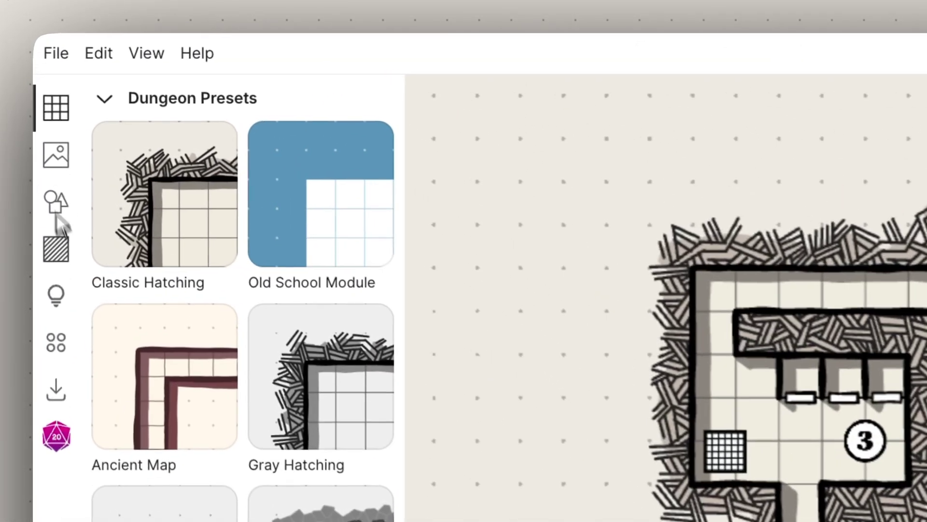
Browse the objects library, then restyle the layer as Old School Module and then Gray Hatching
{"action": "mouse_move", "coordinate": [141, 278]}
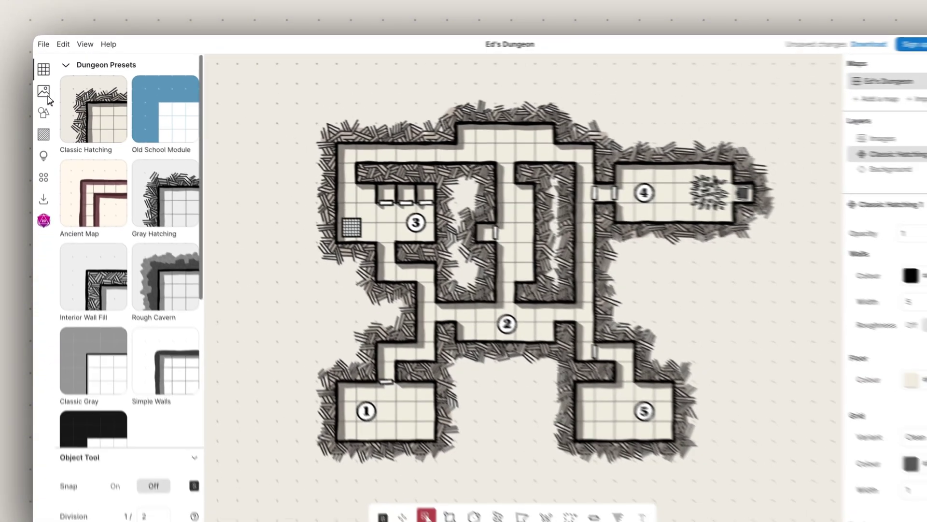
{"action": "left_click", "coordinate": [66, 163]}
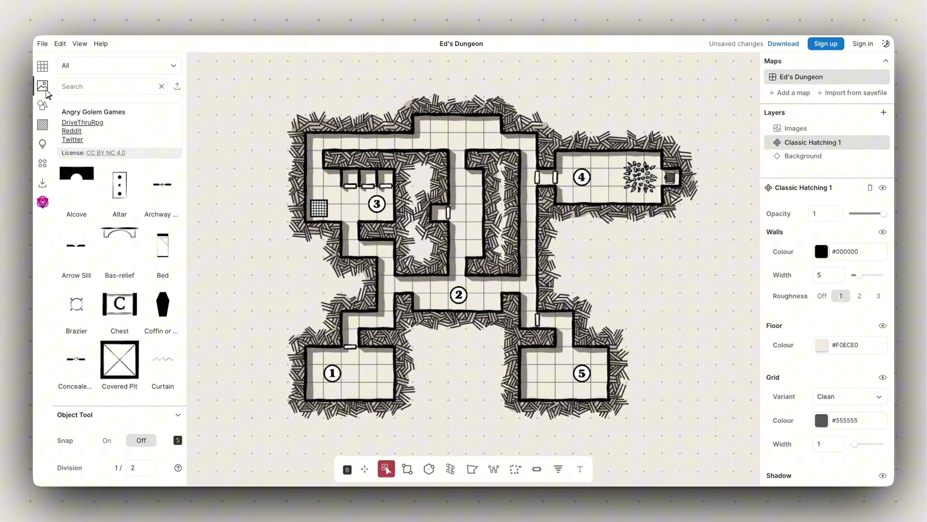
{"action": "left_click", "coordinate": [43, 67]}
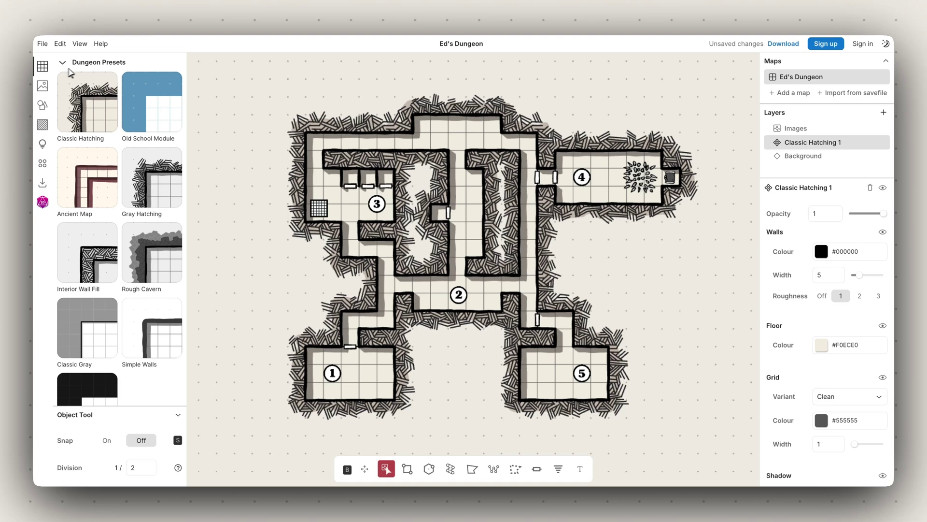
{"action": "mouse_move", "coordinate": [151, 110]}
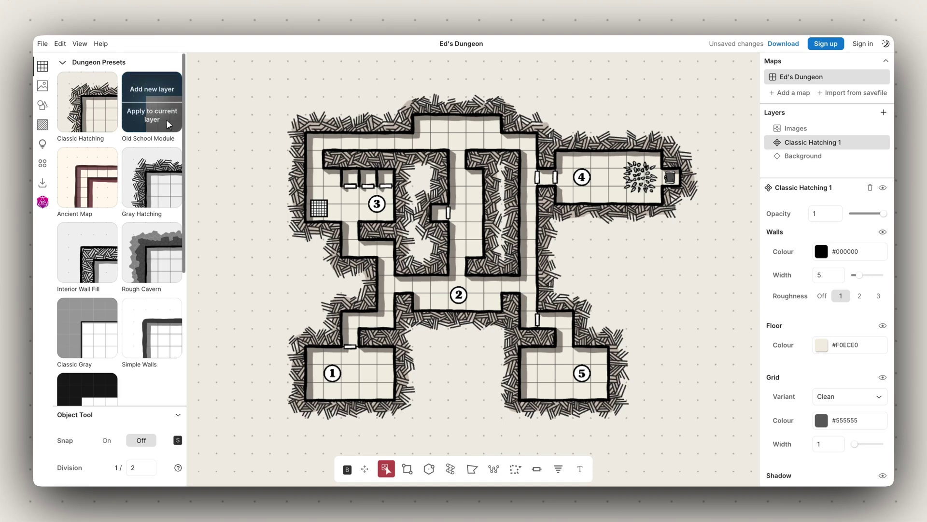
{"action": "left_click", "coordinate": [160, 120]}
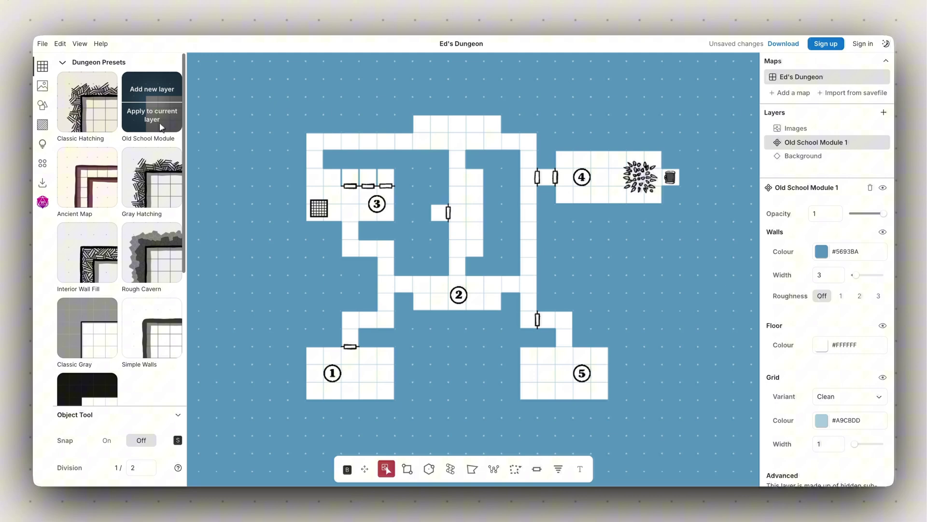
{"action": "left_click", "coordinate": [158, 195]}
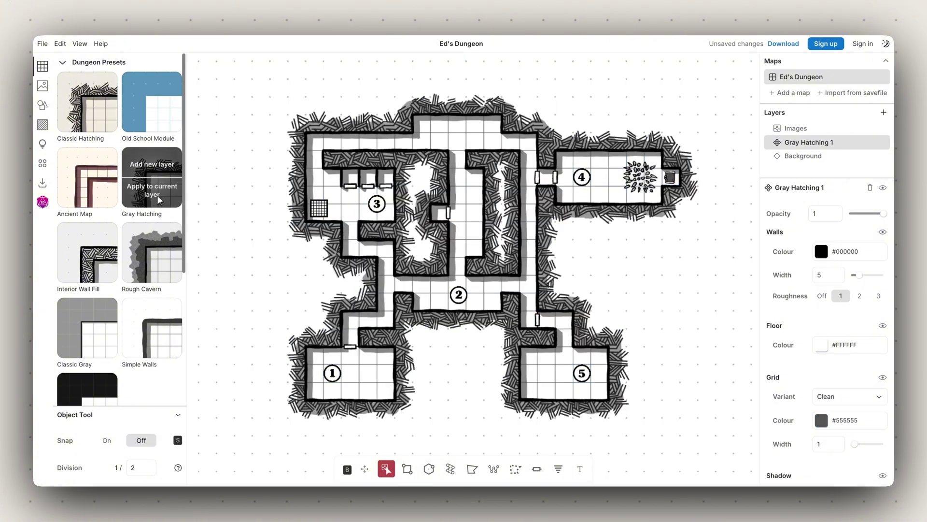
Add a Rough Cavern styled layer, then undo it
{"action": "mouse_move", "coordinate": [165, 256]}
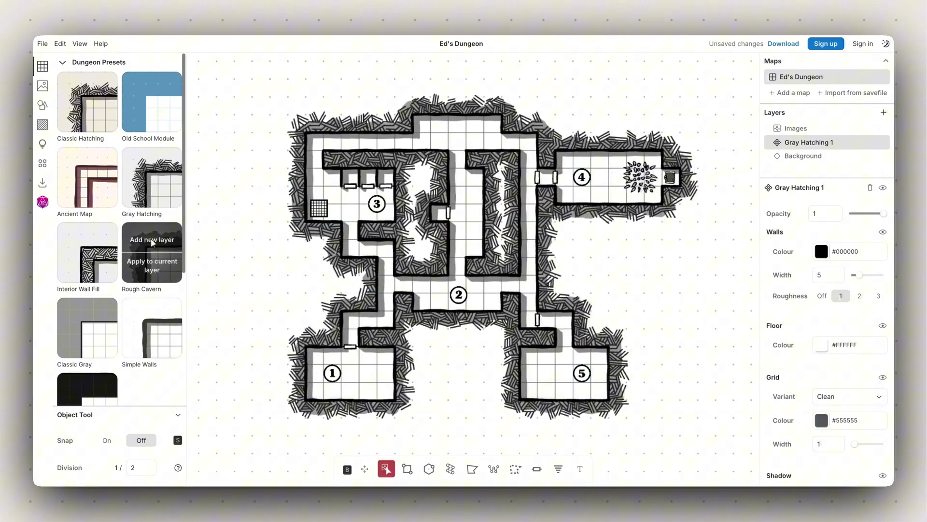
{"action": "left_click", "coordinate": [175, 240]}
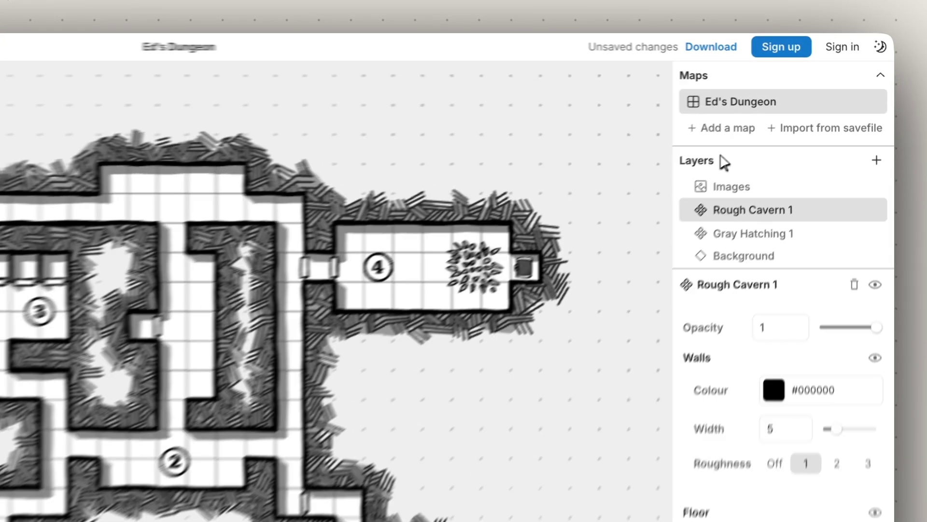
{"action": "key", "text": "ctrl+z"}
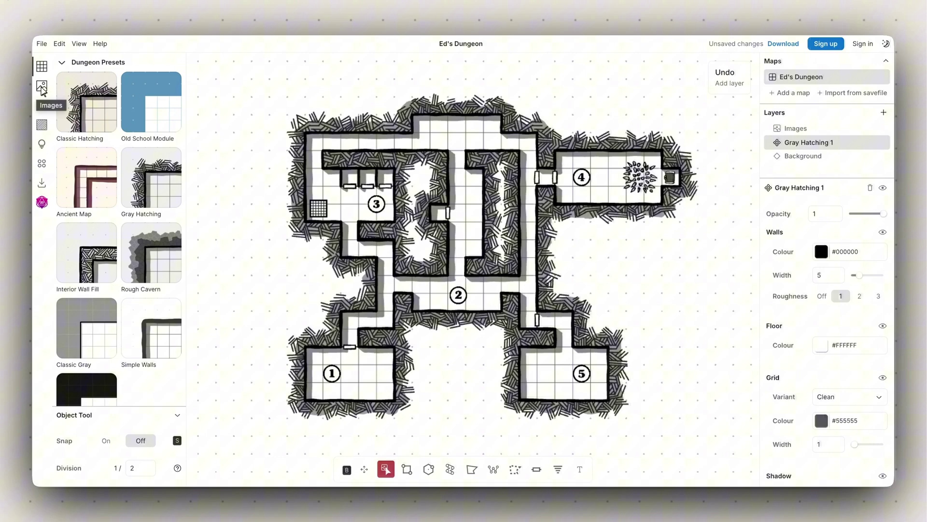
Scroll the Images asset list, cancel the image upload dialog, and show the Dungeon shapes list
{"action": "left_click", "coordinate": [42, 89]}
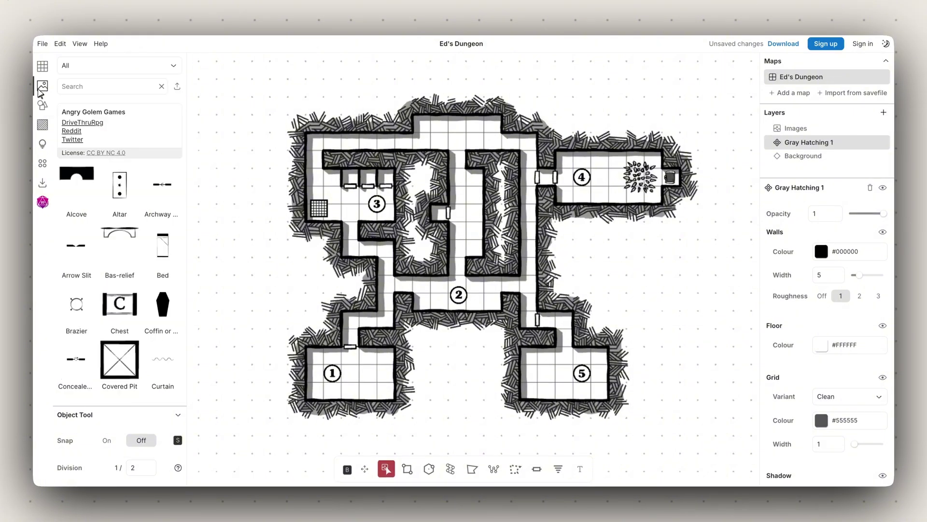
{"action": "scroll", "coordinate": [134, 221], "scroll_direction": "down", "scroll_amount": 15}
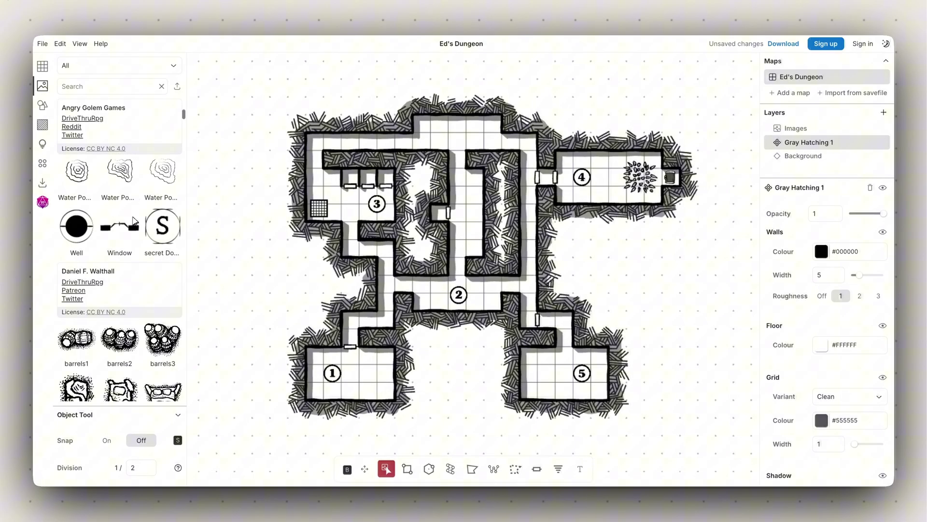
{"action": "scroll", "coordinate": [134, 221], "scroll_direction": "down", "scroll_amount": 3}
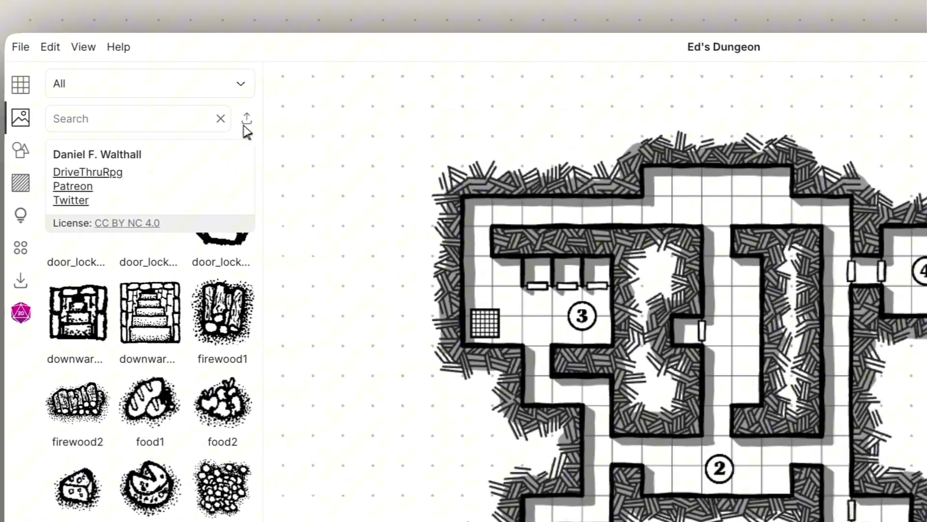
{"action": "left_click", "coordinate": [244, 120]}
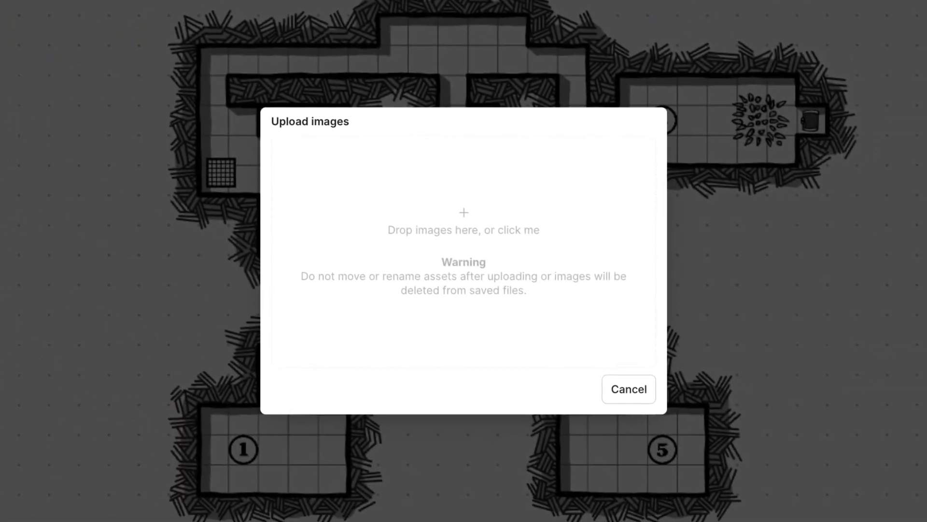
{"action": "left_click", "coordinate": [624, 385]}
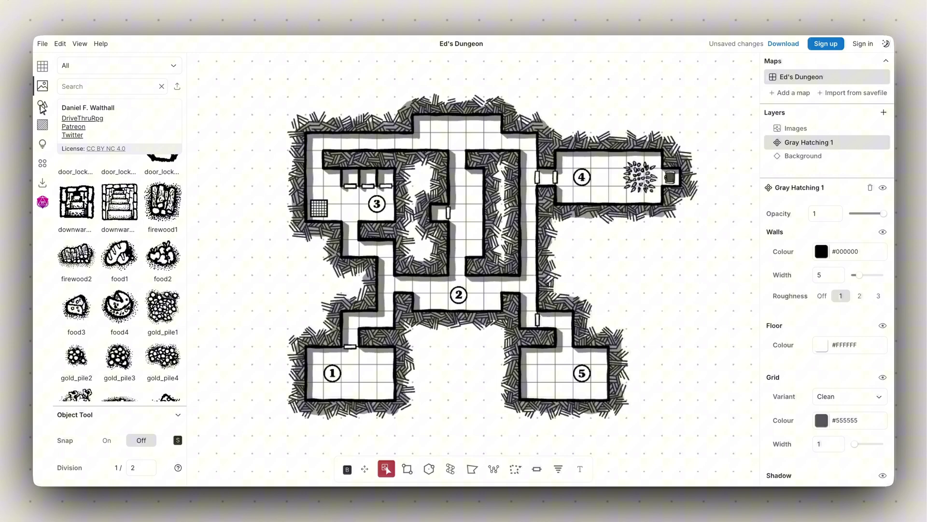
{"action": "left_click", "coordinate": [43, 108]}
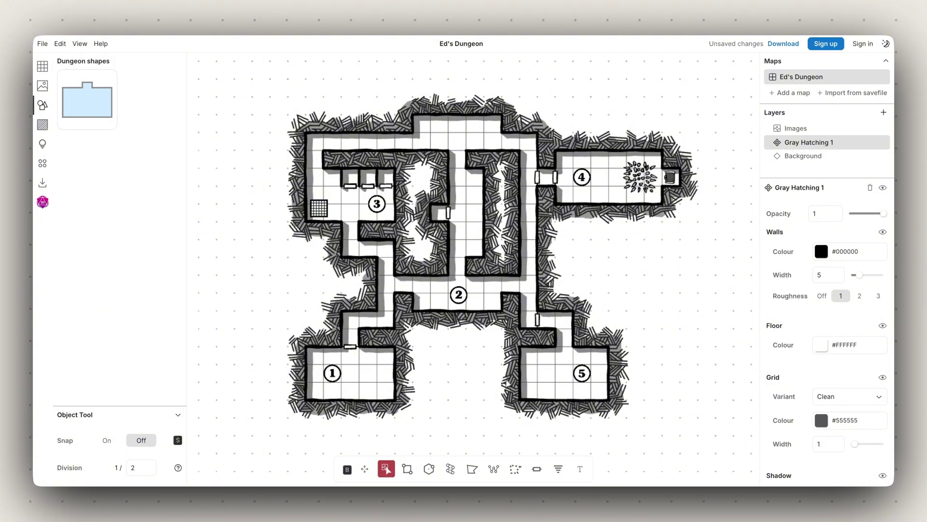
Outline room 4 with the polygon selection and save it to the clipboard as a shape
{"action": "left_click", "coordinate": [516, 470]}
{"action": "left_click", "coordinate": [556, 143]}
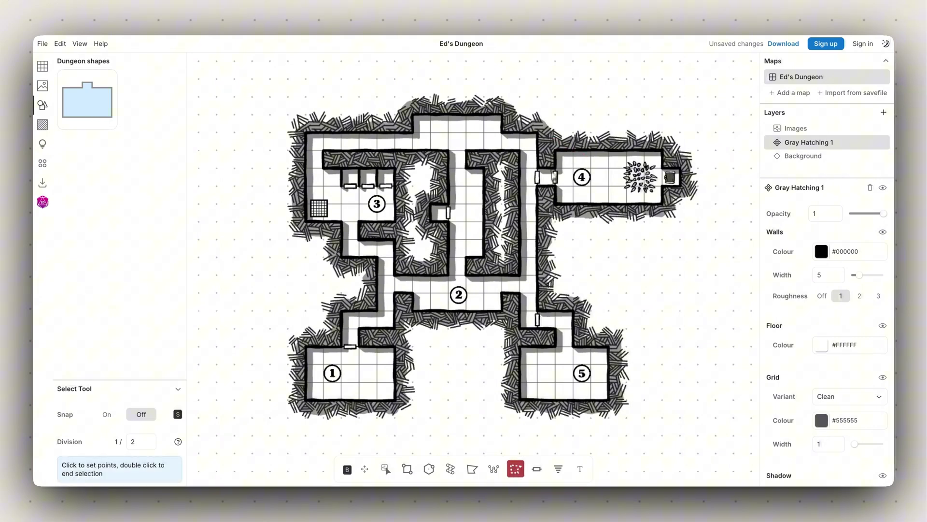
{"action": "left_click", "coordinate": [556, 214]}
{"action": "left_click", "coordinate": [695, 210]}
{"action": "left_click", "coordinate": [696, 142]}
{"action": "double_click", "coordinate": [609, 131]}
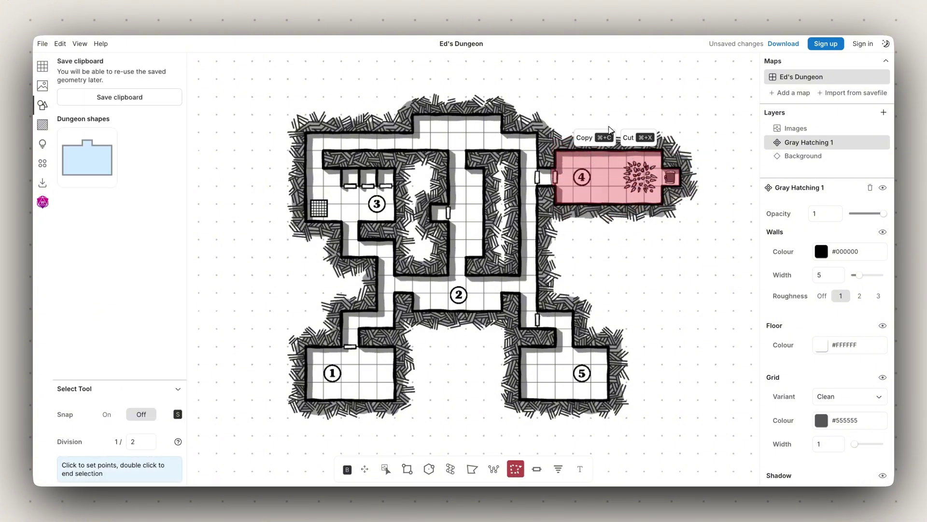
{"action": "left_click", "coordinate": [163, 98]}
Paste the saved room shape left of the map, flip it horizontally, then cancel the paste
{"action": "left_click", "coordinate": [140, 113]}
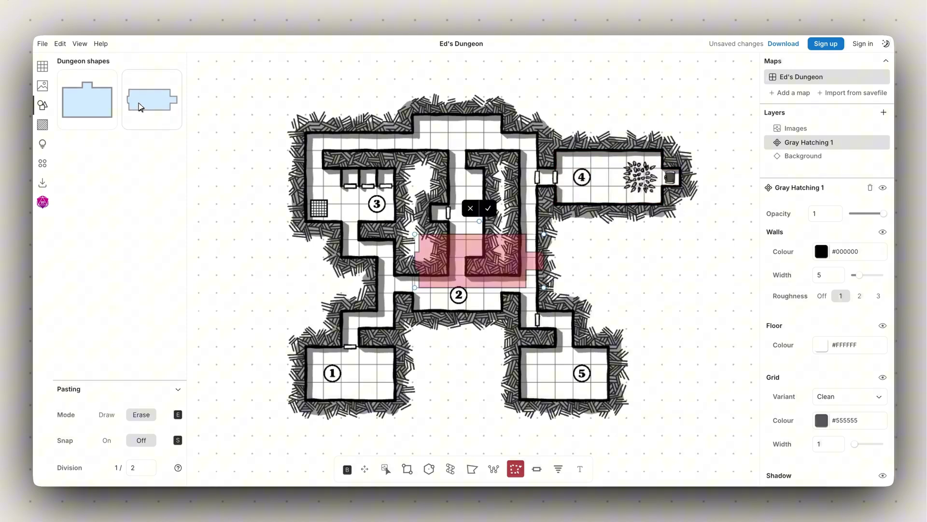
{"action": "left_click_drag", "start_coordinate": [482, 265], "coordinate": [284, 286]}
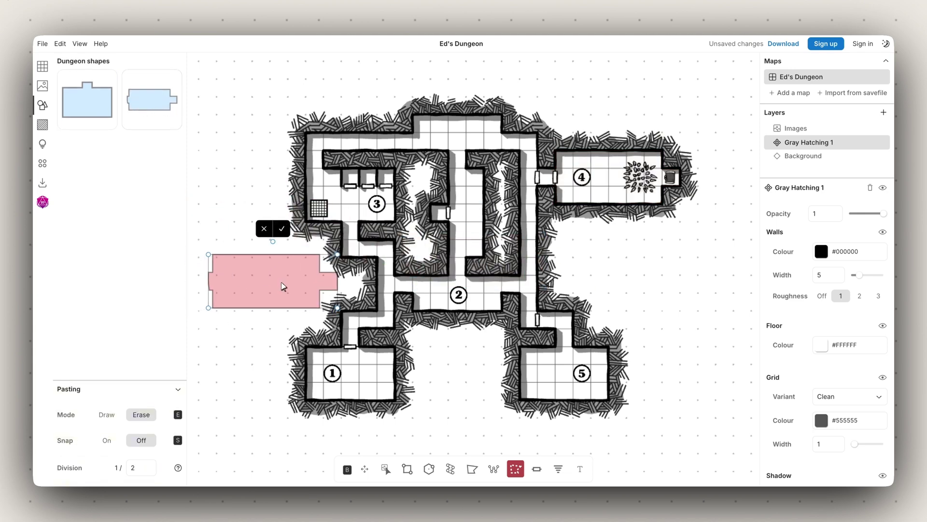
{"action": "right_click", "coordinate": [316, 272]}
{"action": "left_click", "coordinate": [335, 278]}
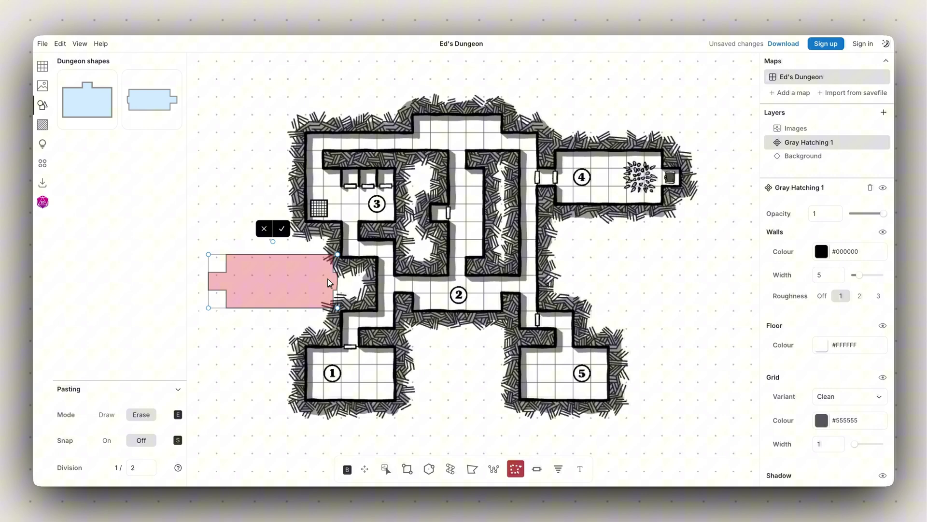
{"action": "left_click", "coordinate": [266, 229]}
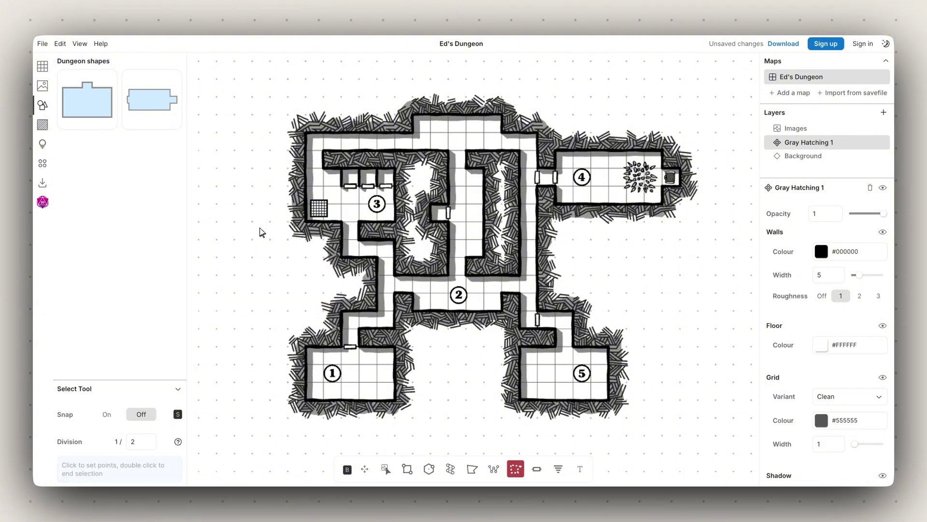
Preview the paper texture overlay by turning Texture On in the Textures panel, then undo it
{"action": "left_click", "coordinate": [44, 125]}
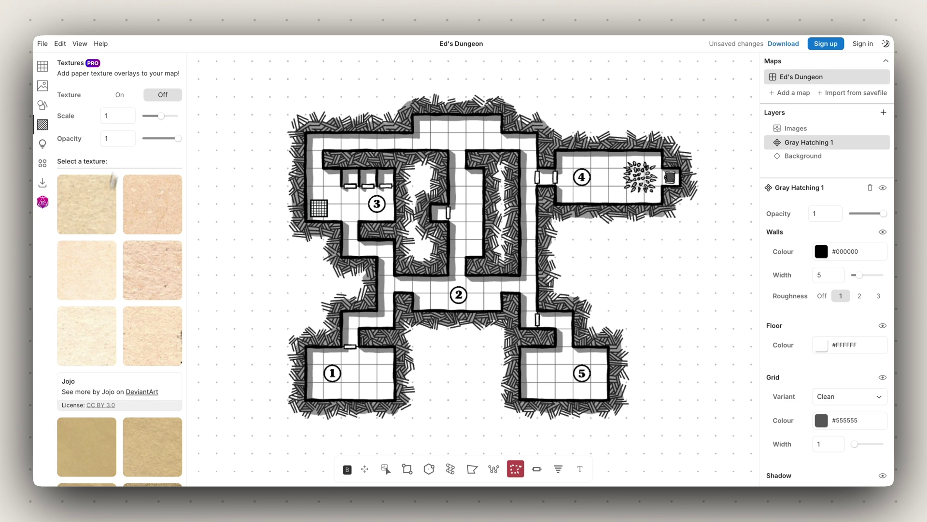
{"action": "left_click", "coordinate": [96, 340]}
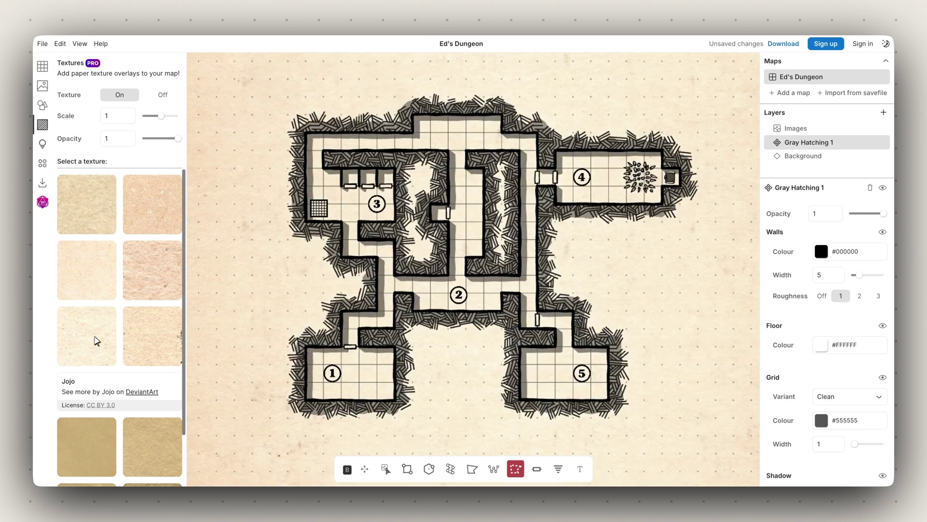
{"action": "key", "text": "ctrl+z"}
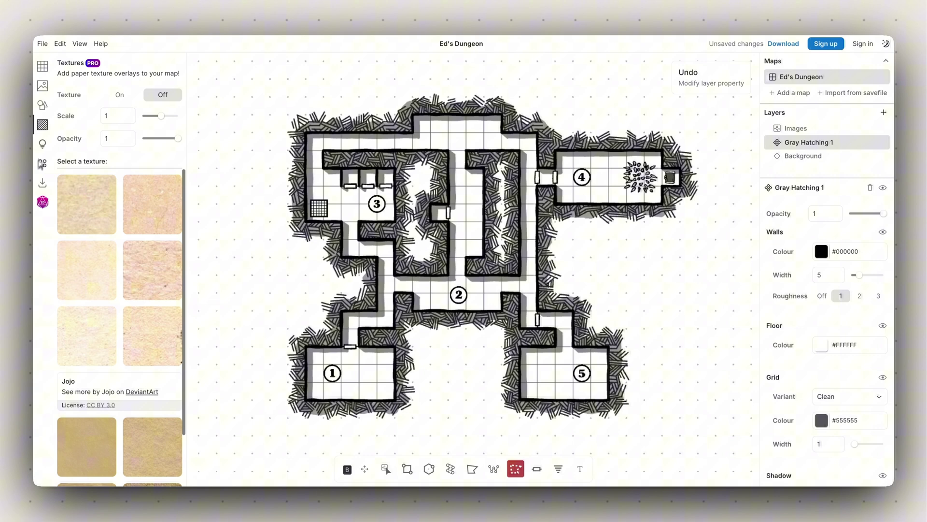
Try map lighting with the ambient colour and a light near room 2, undo it, and show the Plugins list
{"action": "left_click", "coordinate": [43, 144]}
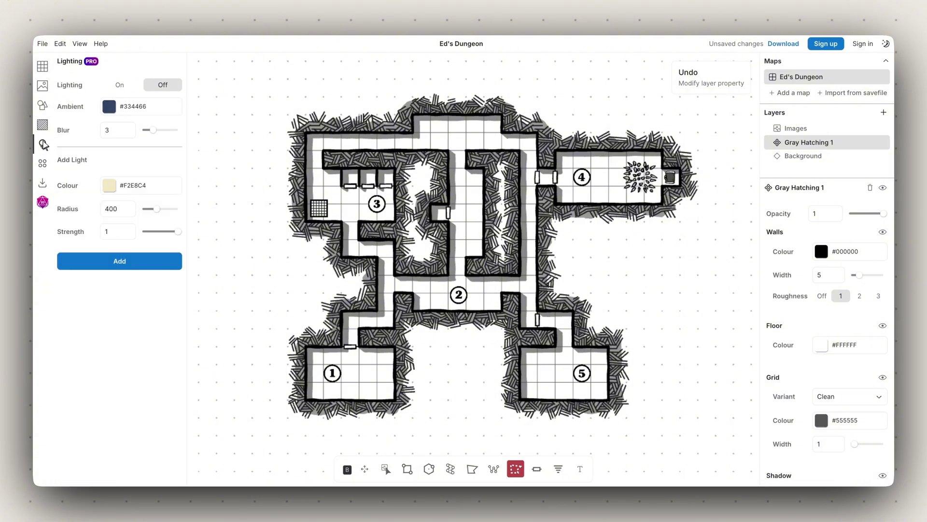
{"action": "left_click", "coordinate": [116, 86]}
{"action": "left_click", "coordinate": [109, 107]}
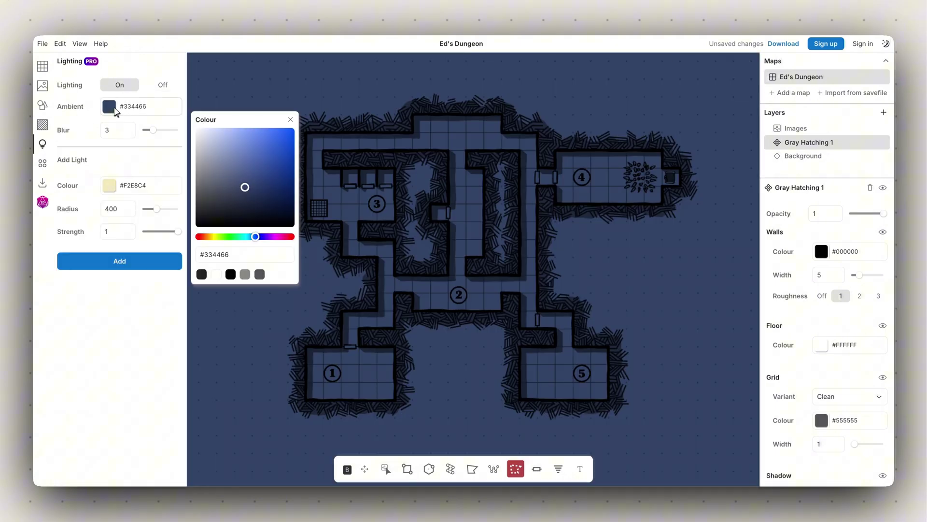
{"action": "left_click", "coordinate": [293, 121]}
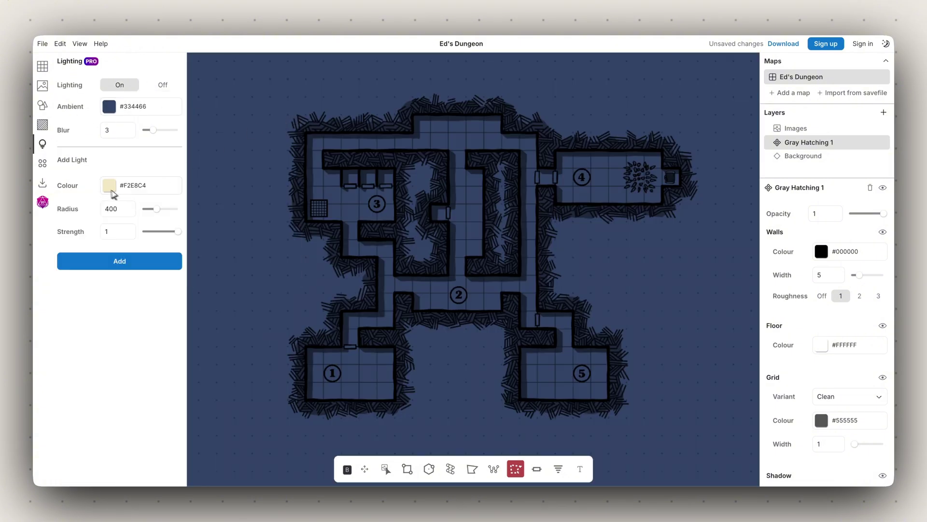
{"action": "left_click", "coordinate": [119, 261]}
{"action": "left_click_drag", "start_coordinate": [459, 290], "coordinate": [432, 299]}
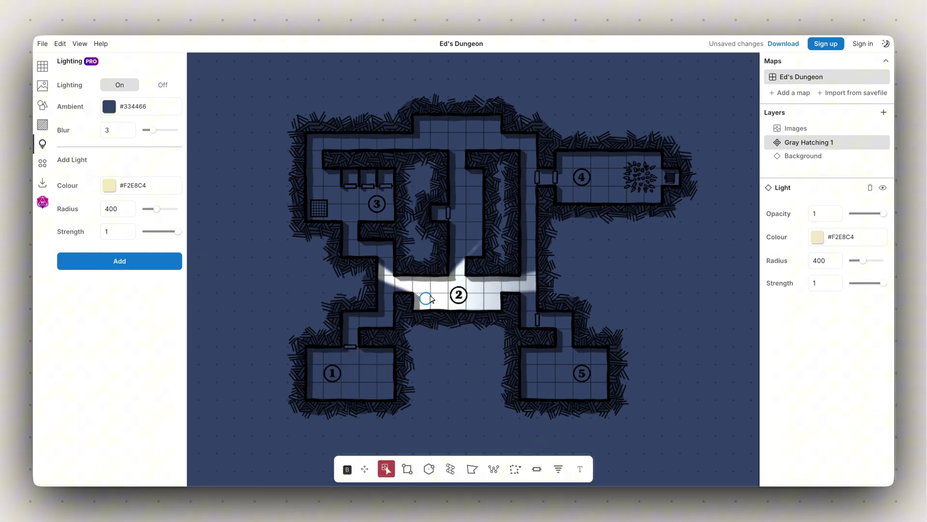
{"action": "key", "text": "ctrl+z"}
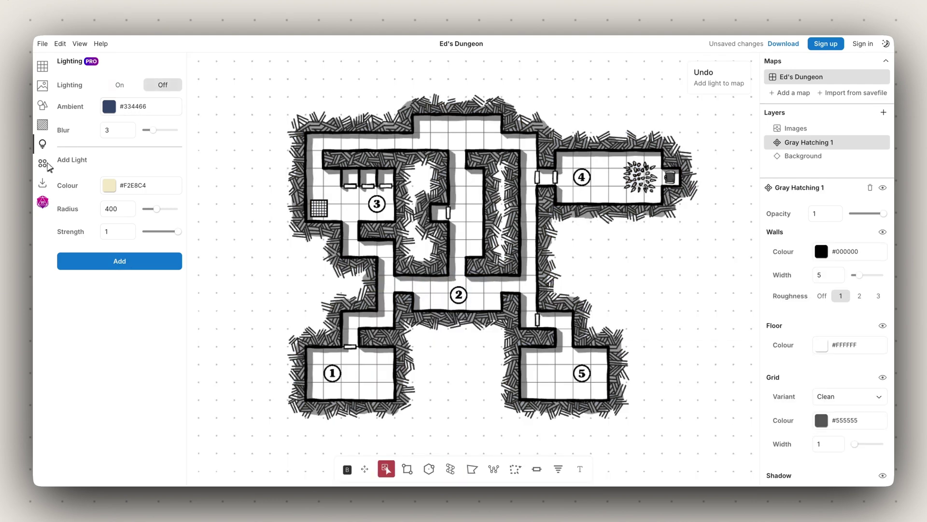
{"action": "left_click", "coordinate": [43, 164]}
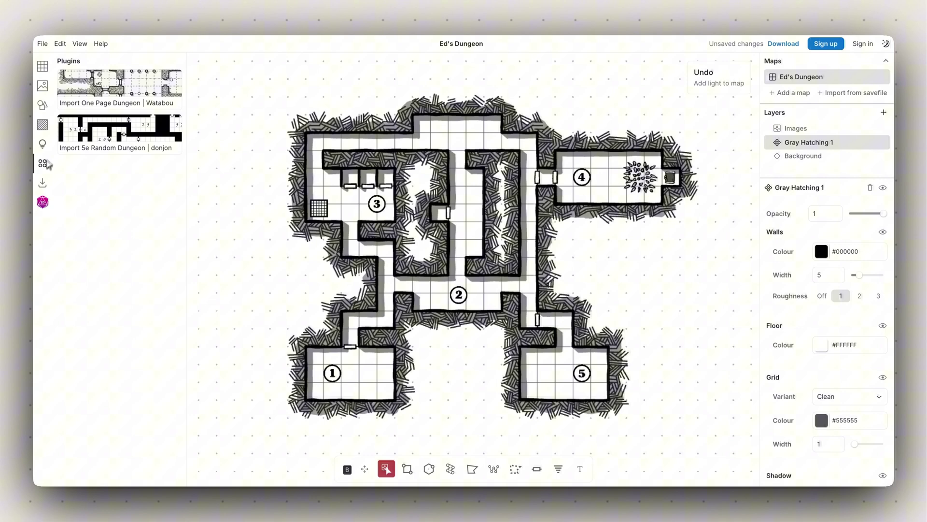
View the donjon importer's file drop box, then show the PNG export settings at 70 px per cell
{"action": "left_click", "coordinate": [102, 140]}
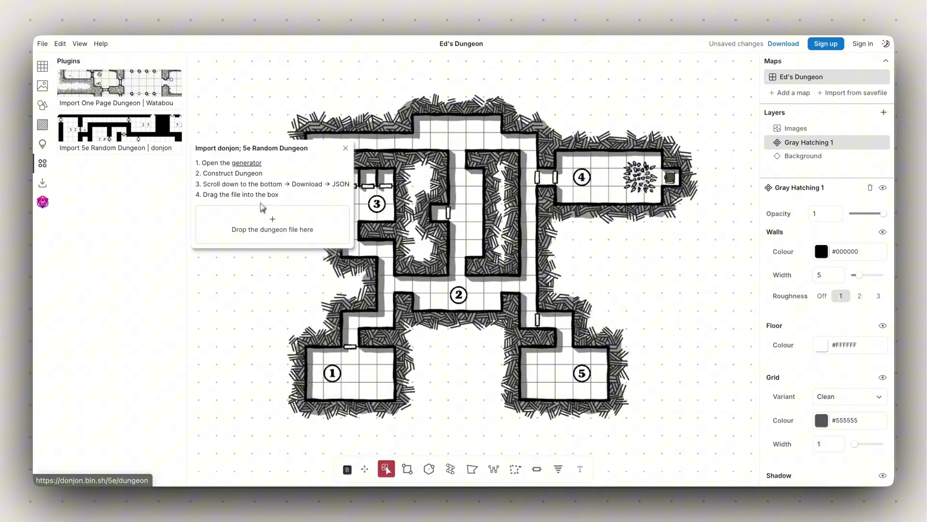
{"action": "left_click", "coordinate": [263, 229]}
{"action": "left_click", "coordinate": [42, 184]}
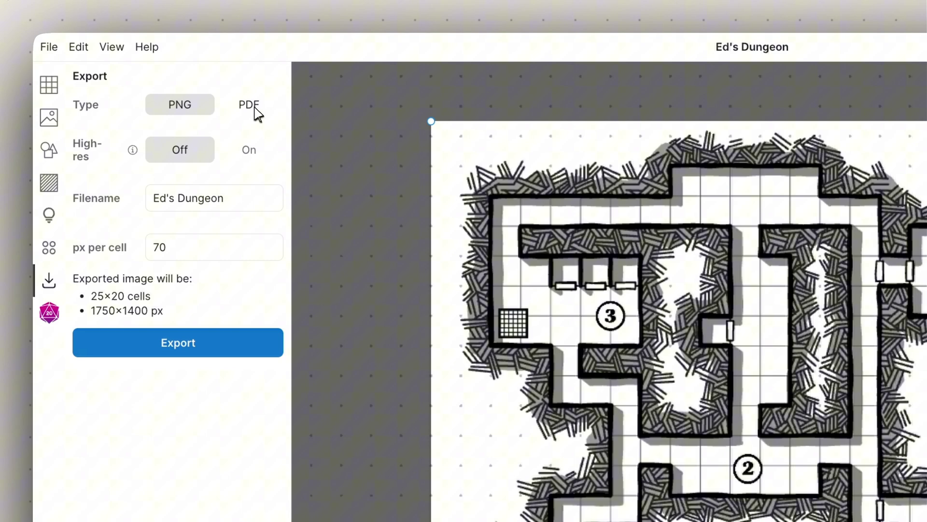
Set the export Type to PDF with High-res On, then open and dismiss the File menu
{"action": "left_click", "coordinate": [254, 112]}
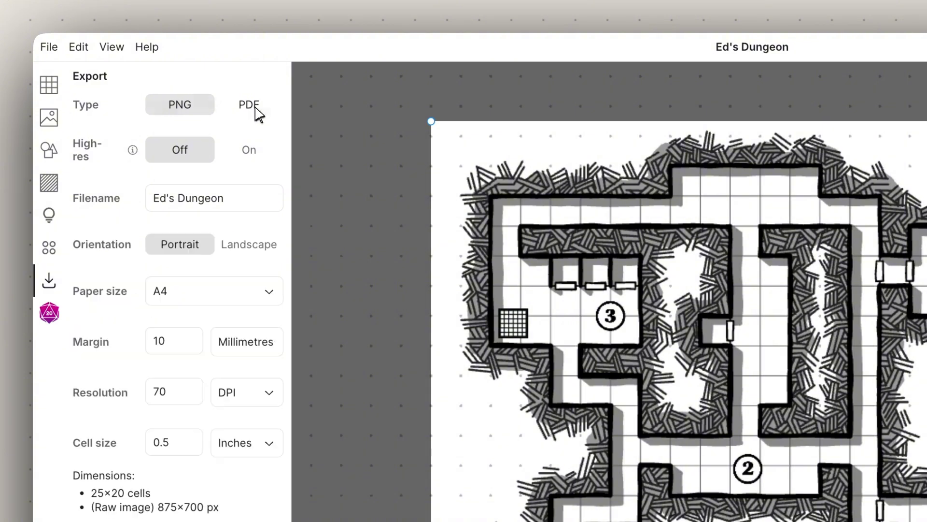
{"action": "left_click", "coordinate": [256, 150]}
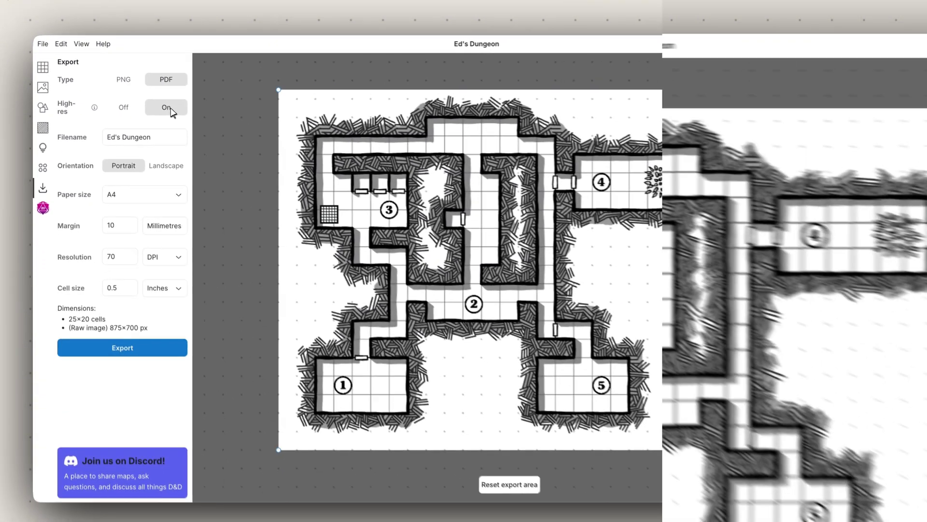
{"action": "left_click", "coordinate": [42, 43]}
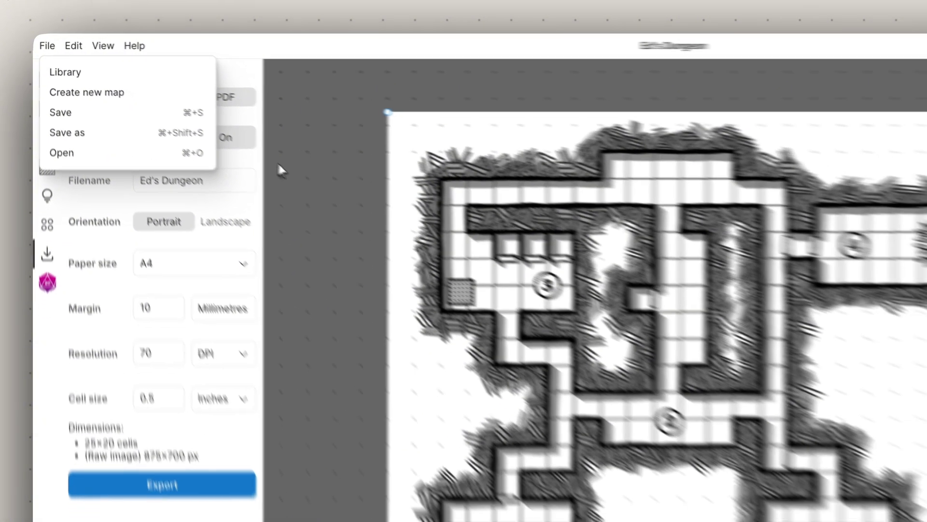
{"action": "left_click", "coordinate": [314, 181]}
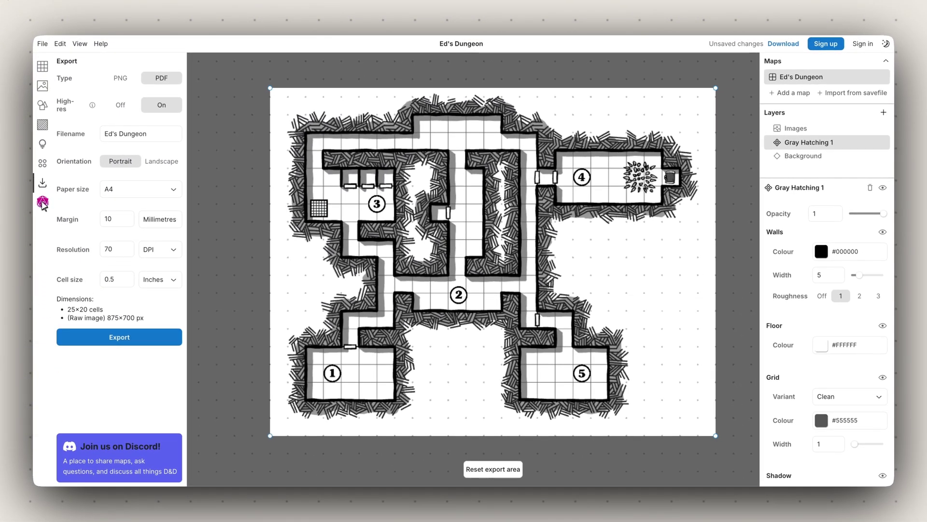
Show the Connect with Roll20 panel, leaving the connection off
{"action": "left_click", "coordinate": [43, 206]}
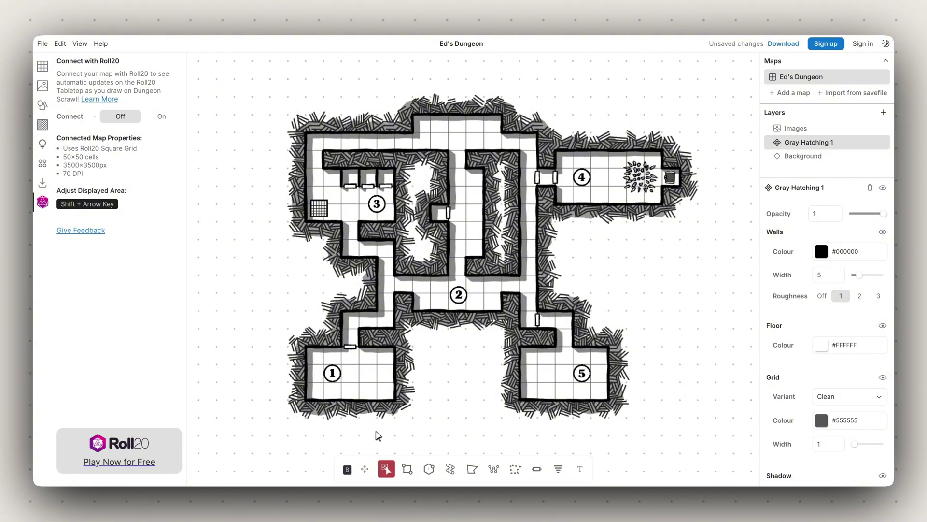
Return to Dungeon Presets, then set the Path tool to Draw mode with Rough edges On
{"action": "left_click", "coordinate": [43, 66]}
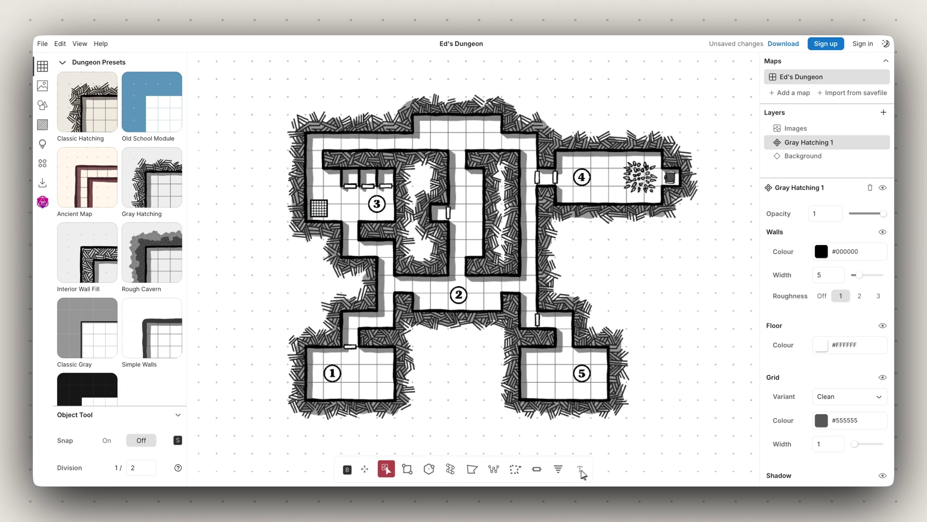
{"action": "left_click", "coordinate": [408, 471]}
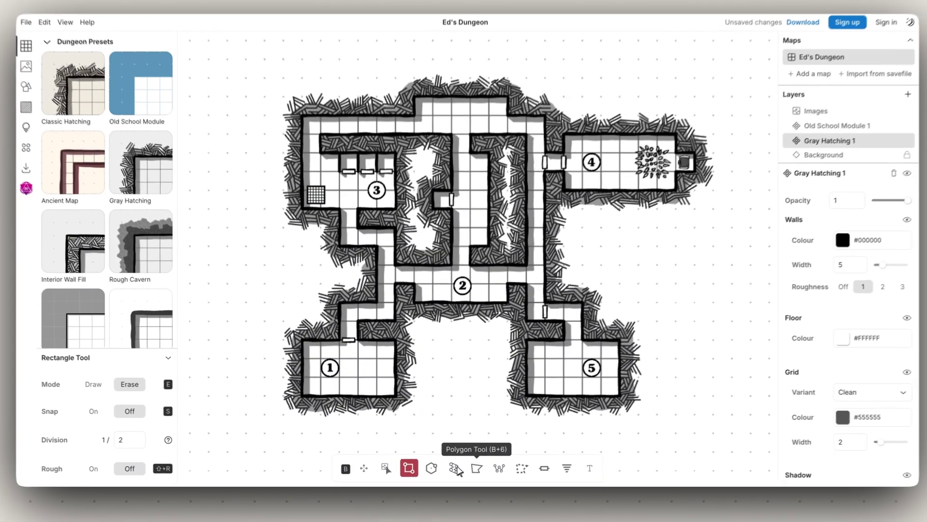
{"action": "left_click", "coordinate": [499, 459]}
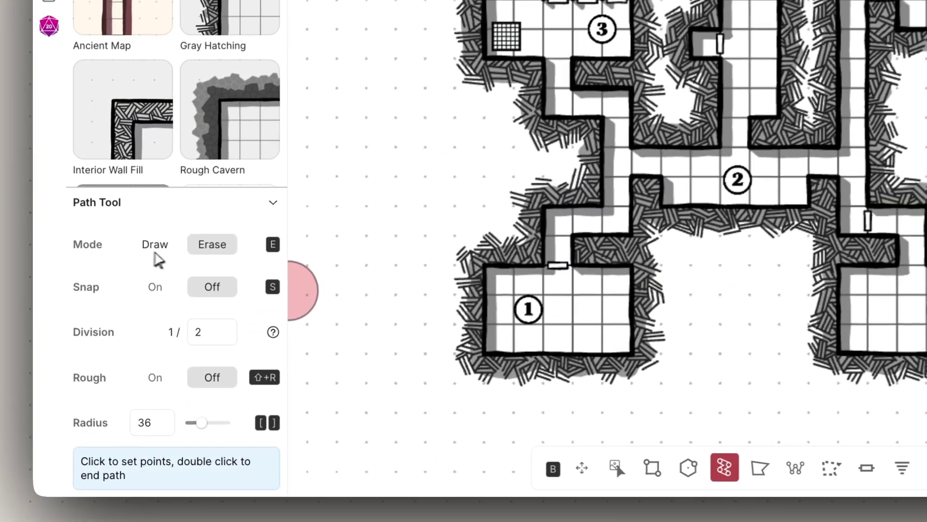
{"action": "left_click", "coordinate": [156, 247]}
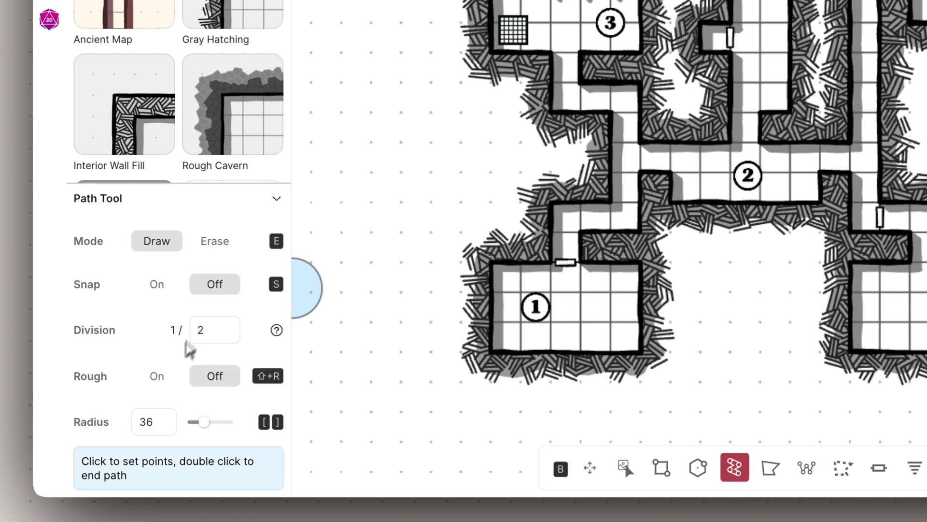
{"action": "left_click", "coordinate": [173, 380]}
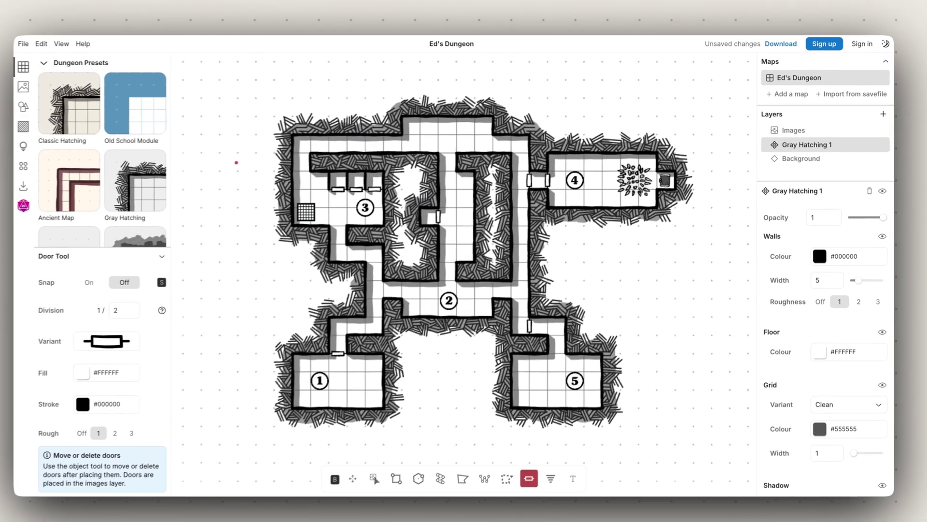
Add the Old School Module style as a new layer and rename it 'Blue Layer'
{"action": "mouse_move", "coordinate": [139, 117]}
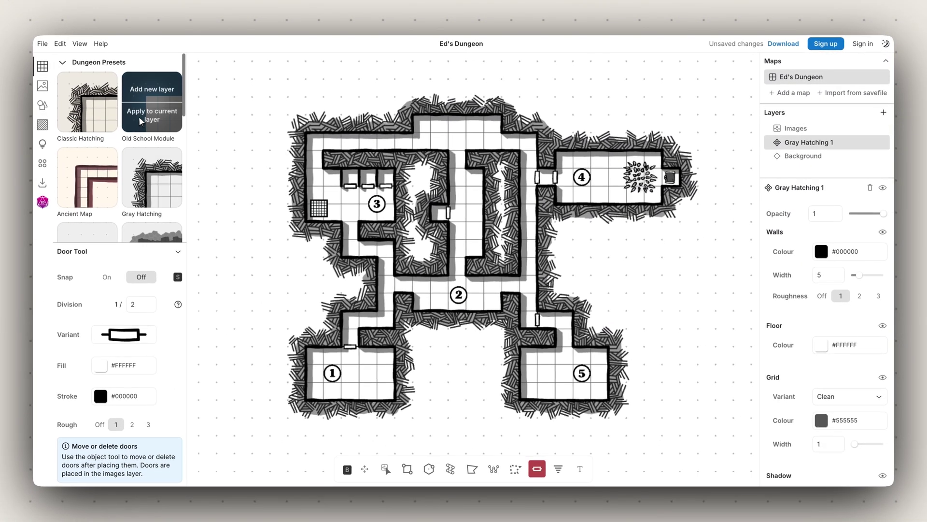
{"action": "left_click", "coordinate": [139, 89]}
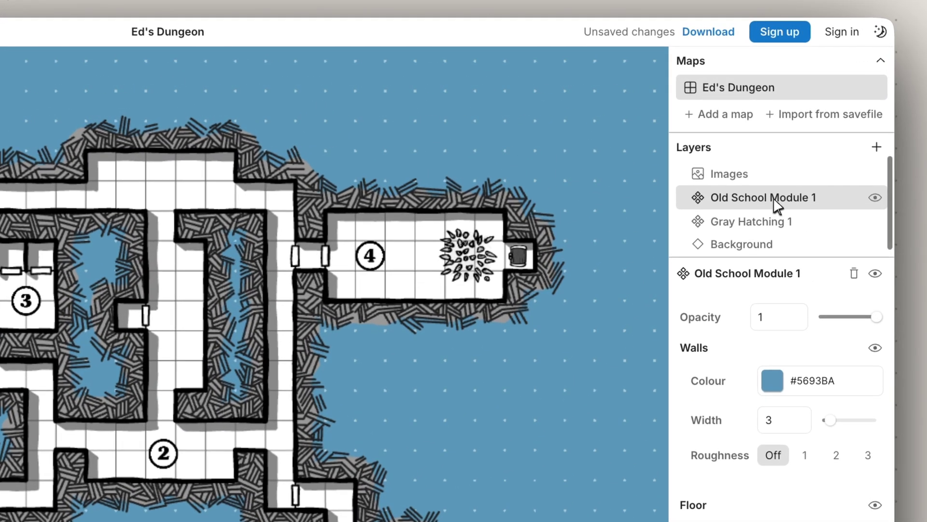
{"action": "double_click", "coordinate": [774, 199]}
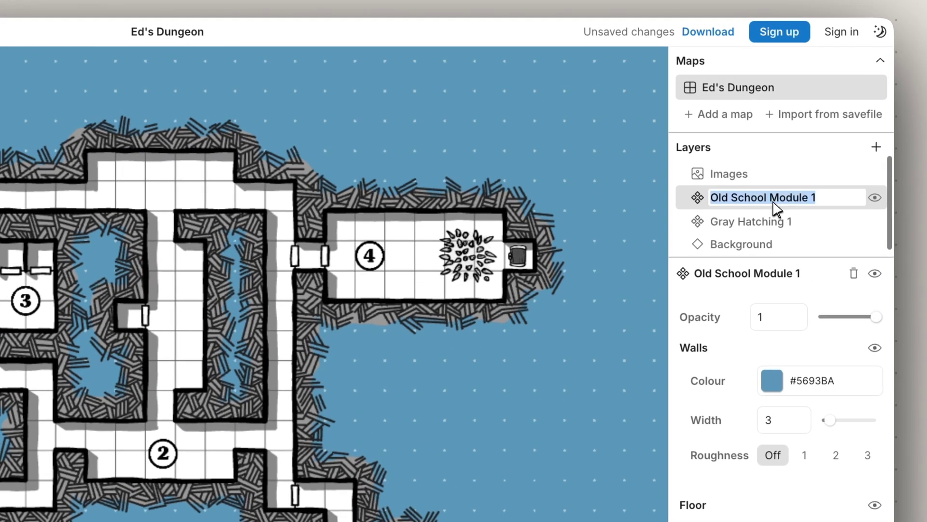
{"action": "type", "text": "Blue Layer"}
{"action": "key", "text": "Return"}
Dismiss the add-layer list without adding anything and select the Gray Hatching 1 layer
{"action": "left_click", "coordinate": [876, 147]}
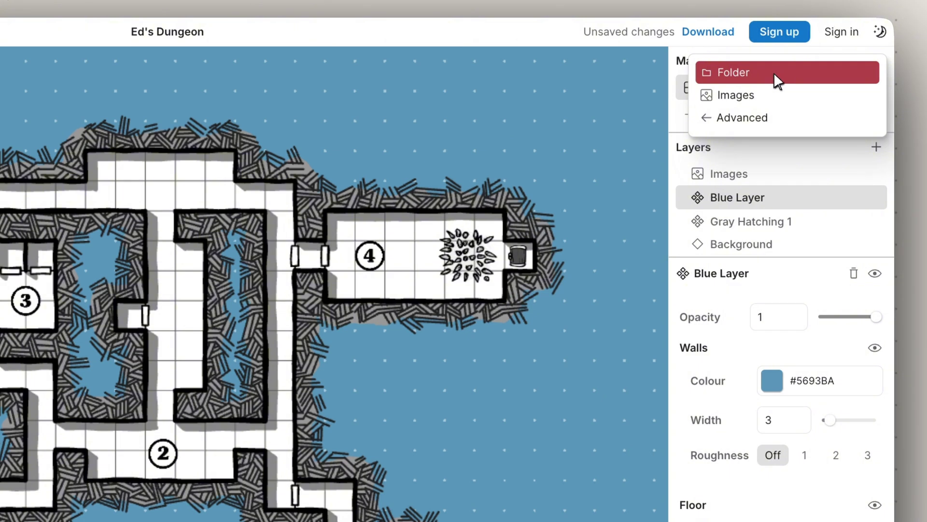
{"action": "mouse_move", "coordinate": [768, 116]}
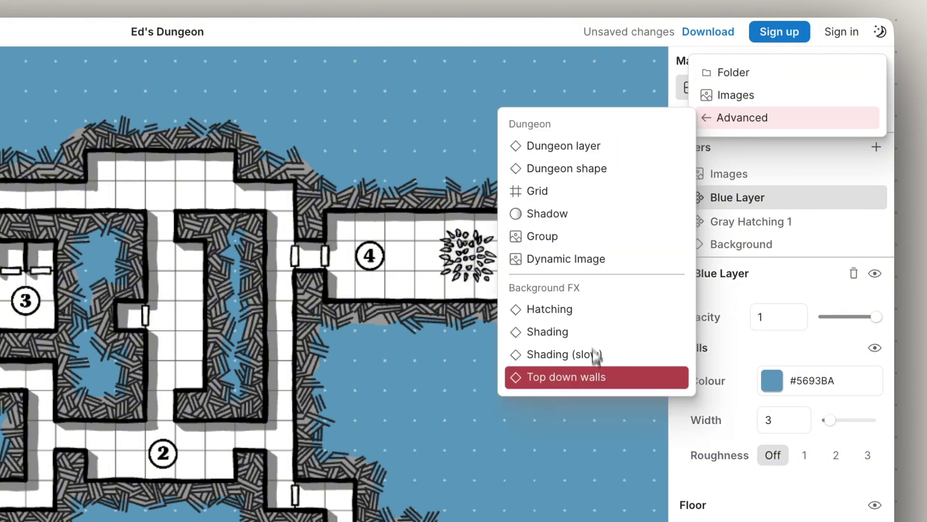
{"action": "left_click", "coordinate": [802, 204]}
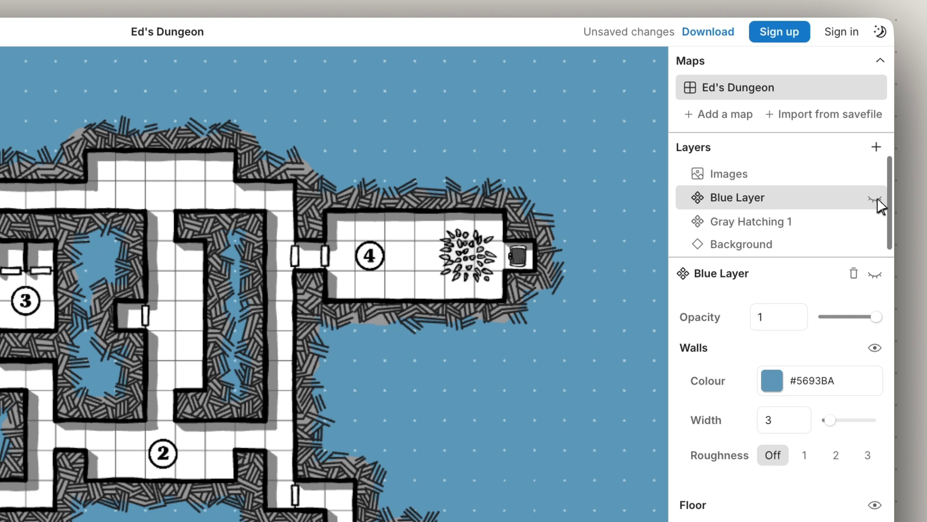
{"action": "left_click", "coordinate": [793, 226]}
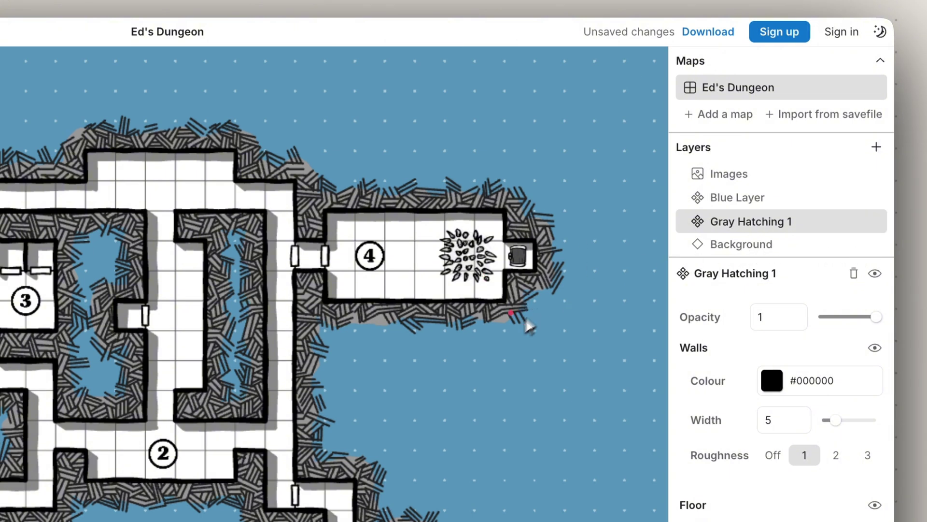
Undo the blue layer and thicken Gray Hatching 1's grid lines to width 2
{"action": "key", "text": "ctrl+z"}
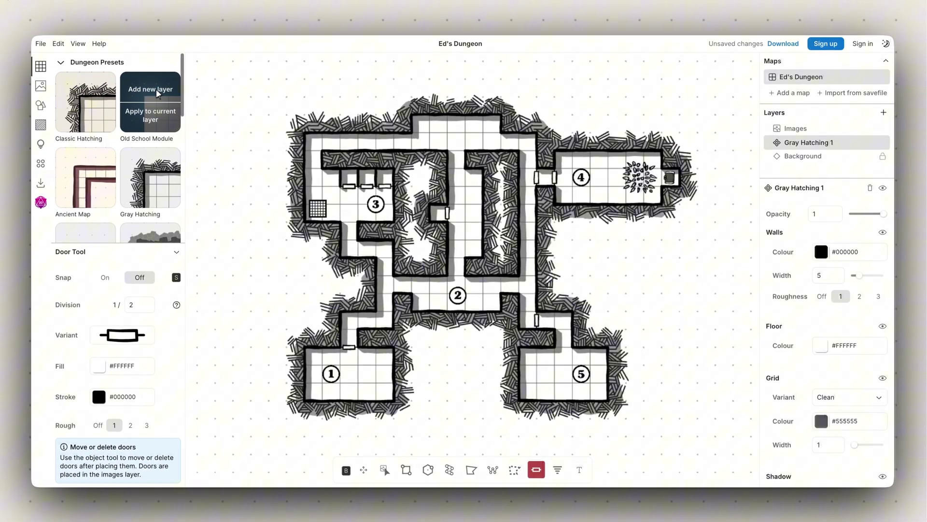
{"action": "left_click", "coordinate": [158, 93]}
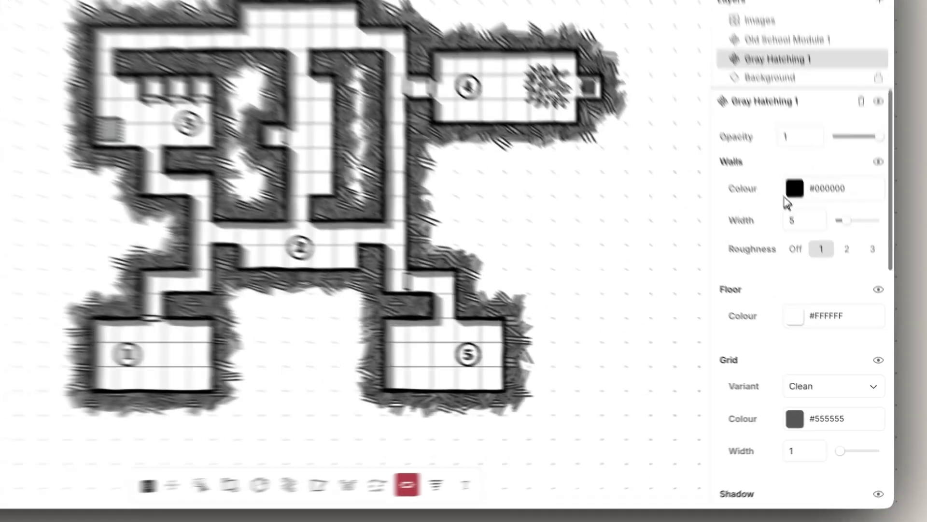
{"action": "scroll", "coordinate": [767, 182], "scroll_direction": "down", "scroll_amount": 3}
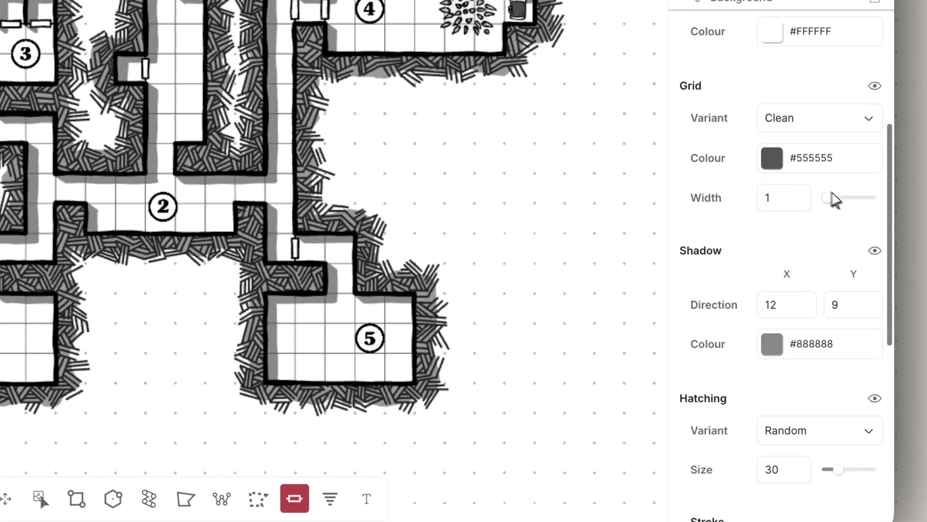
{"action": "mouse_move", "coordinate": [832, 193]}
{"action": "left_mouse_down"}
{"action": "mouse_move", "coordinate": [862, 201]}
{"action": "mouse_move", "coordinate": [835, 202]}
{"action": "left_mouse_up"}
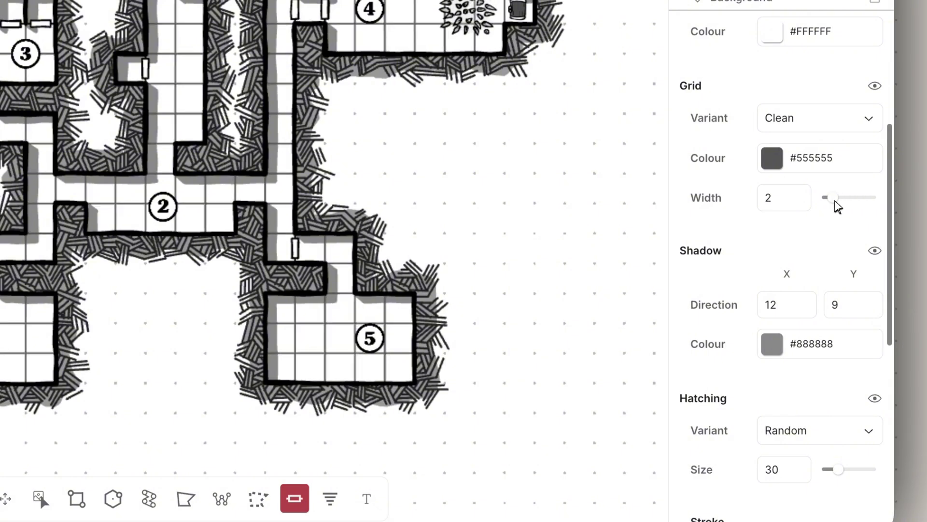
Toggle the map's shadows off and back on, then bring up the Floor colour choice
{"action": "scroll", "coordinate": [746, 367], "scroll_direction": "down", "scroll_amount": 5}
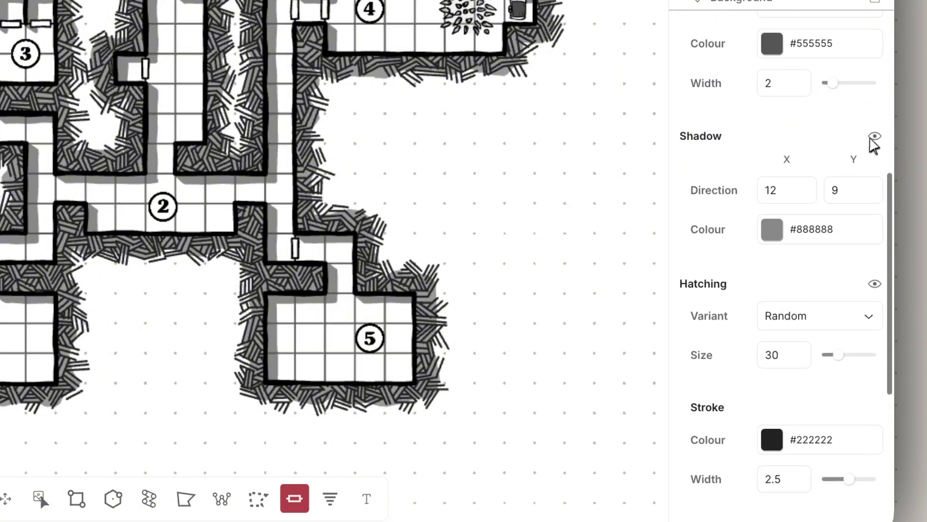
{"action": "left_click", "coordinate": [875, 136]}
{"action": "left_click", "coordinate": [875, 136]}
{"action": "scroll", "coordinate": [797, 296], "scroll_direction": "down", "scroll_amount": 10}
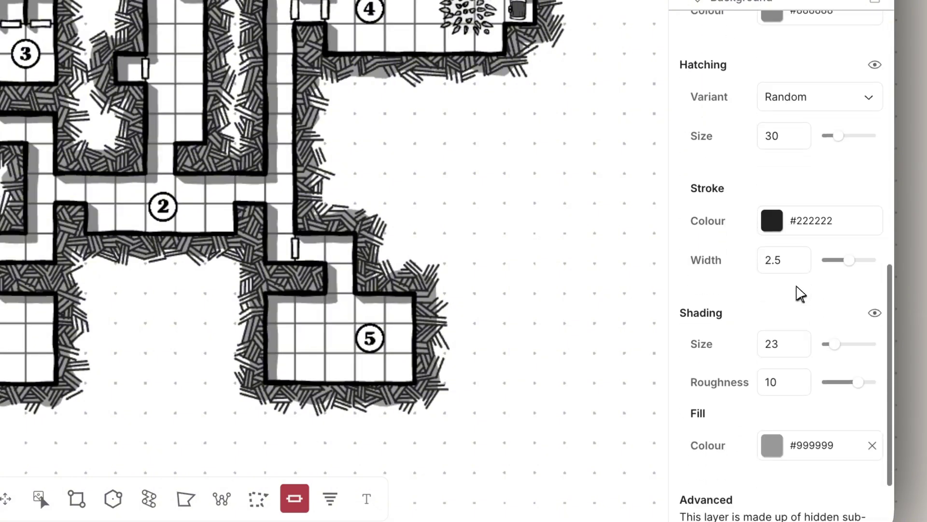
{"action": "scroll", "coordinate": [800, 295], "scroll_direction": "up", "scroll_amount": 12}
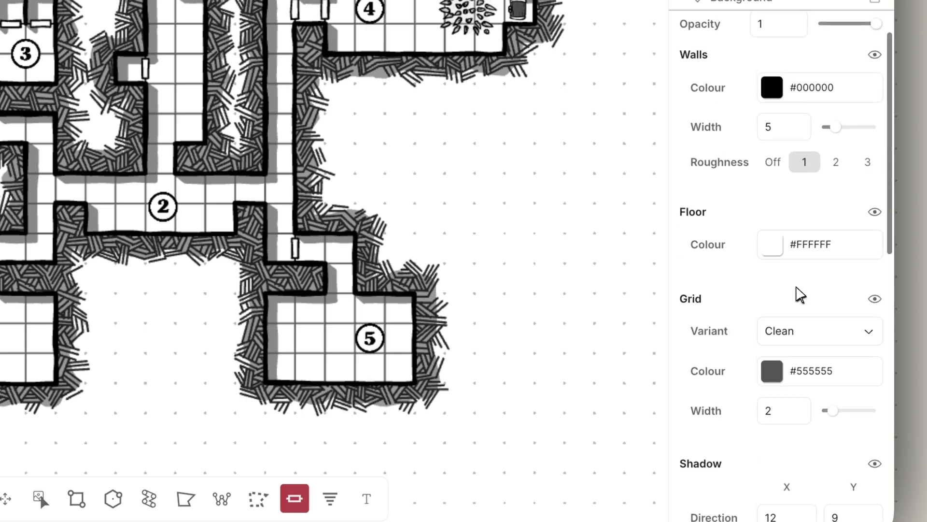
{"action": "left_click", "coordinate": [772, 292]}
Set the floor colour to light blue #BBE1E5 and close the colour picker
{"action": "left_click", "coordinate": [573, 441]}
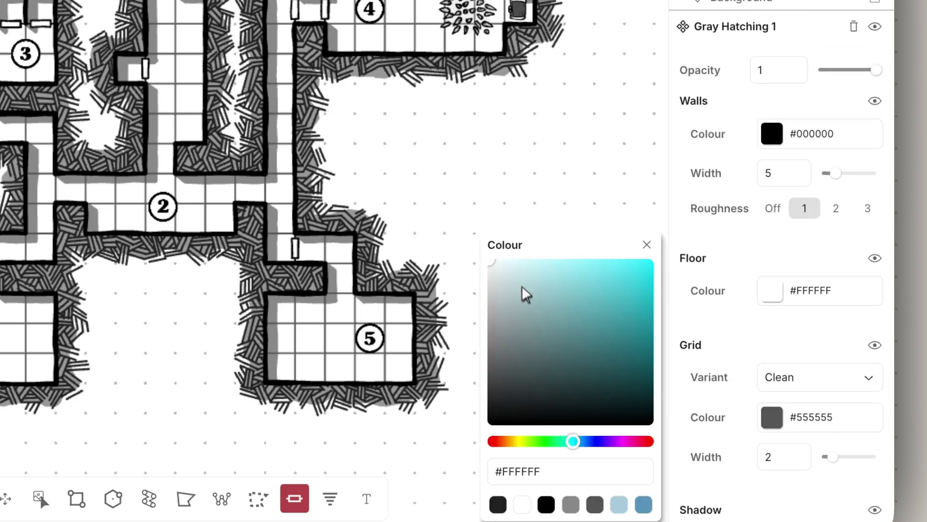
{"action": "left_click", "coordinate": [519, 275]}
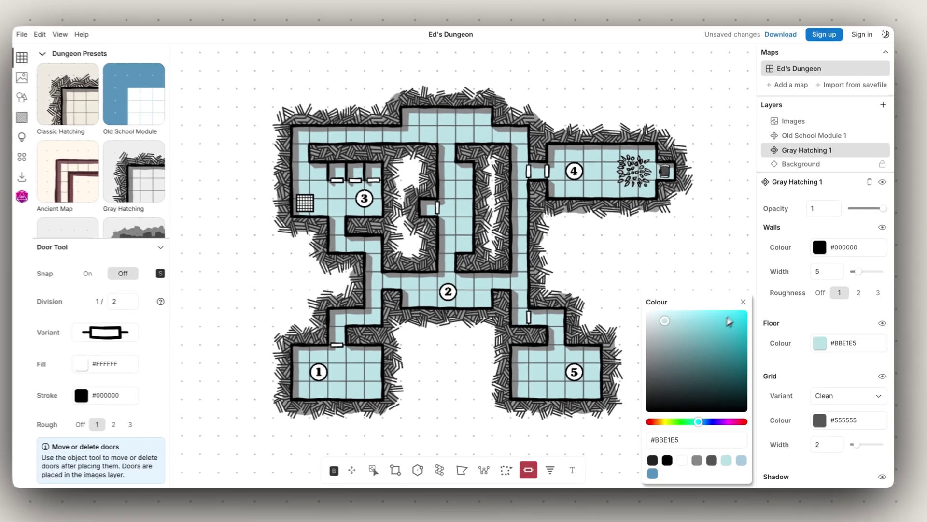
{"action": "left_click", "coordinate": [647, 223]}
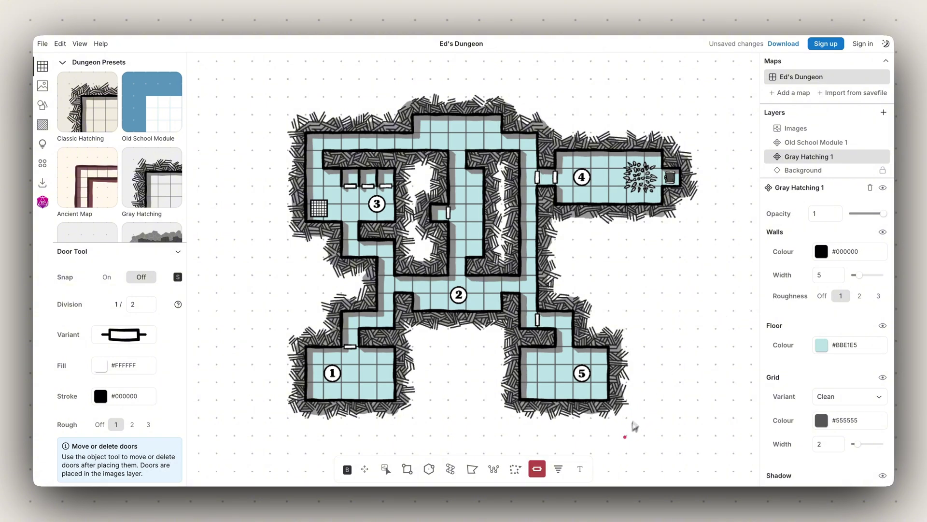